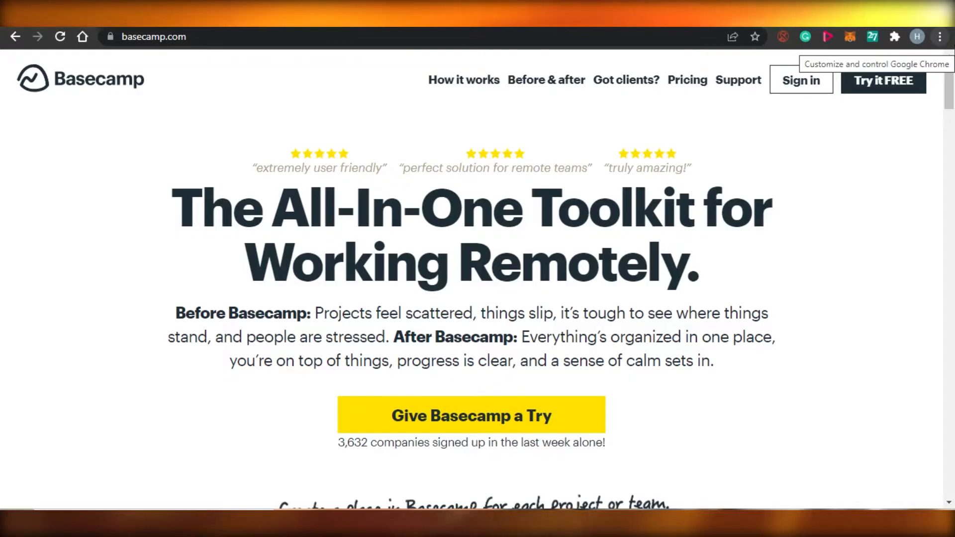
Start a Basecamp free trial and begin entering your name on the signup form.
{"action": "mouse_move", "coordinate": [953, 80]}
{"action": "left_mouse_down"}
{"action": "mouse_move", "coordinate": [953, 348]}
{"action": "mouse_move", "coordinate": [953, 74]}
{"action": "left_mouse_up"}
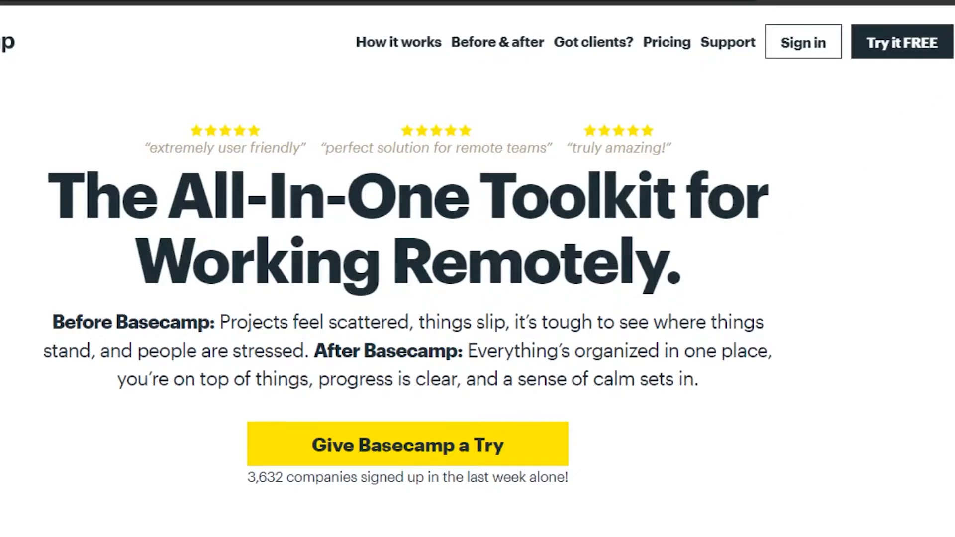
{"action": "scroll", "coordinate": [433, 293], "scroll_direction": "down", "scroll_amount": 20}
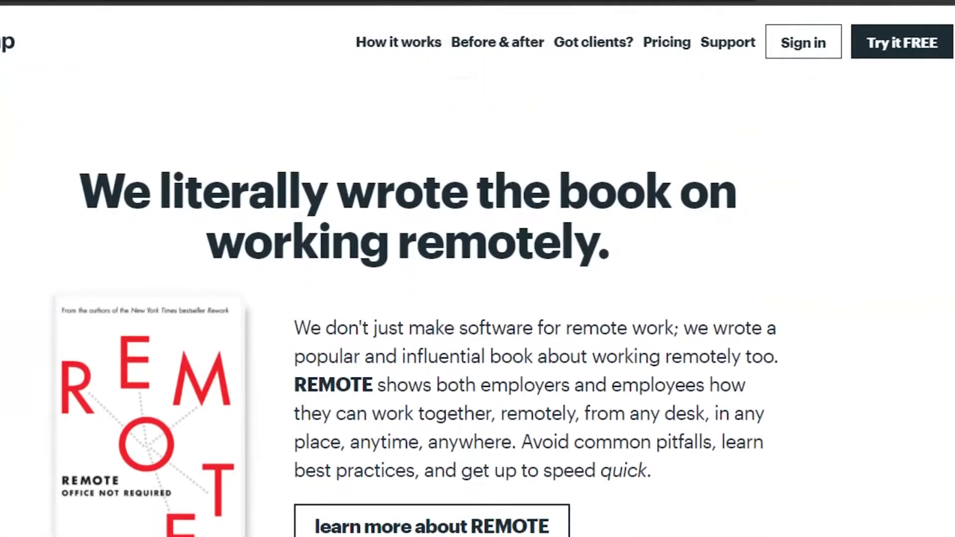
{"action": "scroll", "coordinate": [433, 293], "scroll_direction": "down", "scroll_amount": 15}
{"action": "scroll", "coordinate": [433, 294], "scroll_direction": "up", "scroll_amount": 5}
{"action": "scroll", "coordinate": [433, 293], "scroll_direction": "up", "scroll_amount": 8}
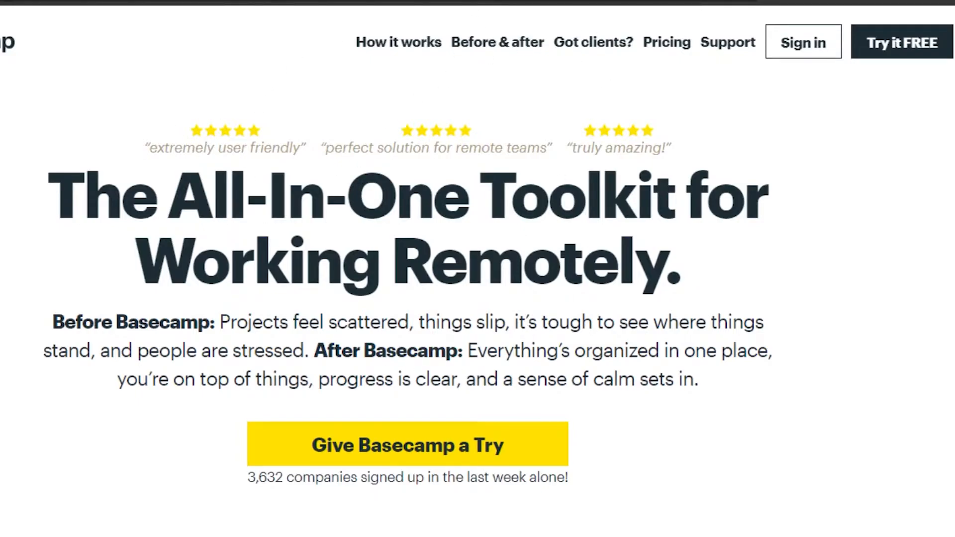
{"action": "left_click", "coordinate": [893, 40]}
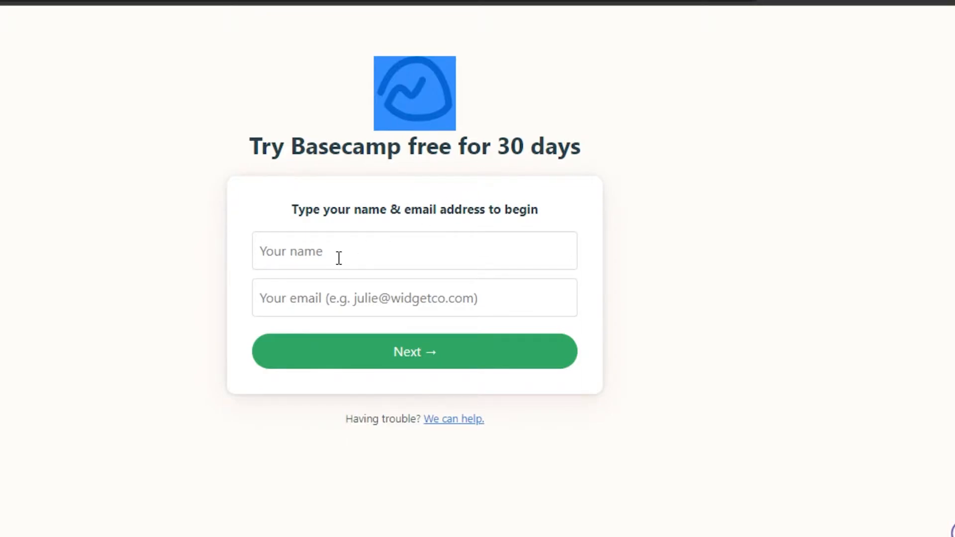
{"action": "left_click", "coordinate": [308, 250]}
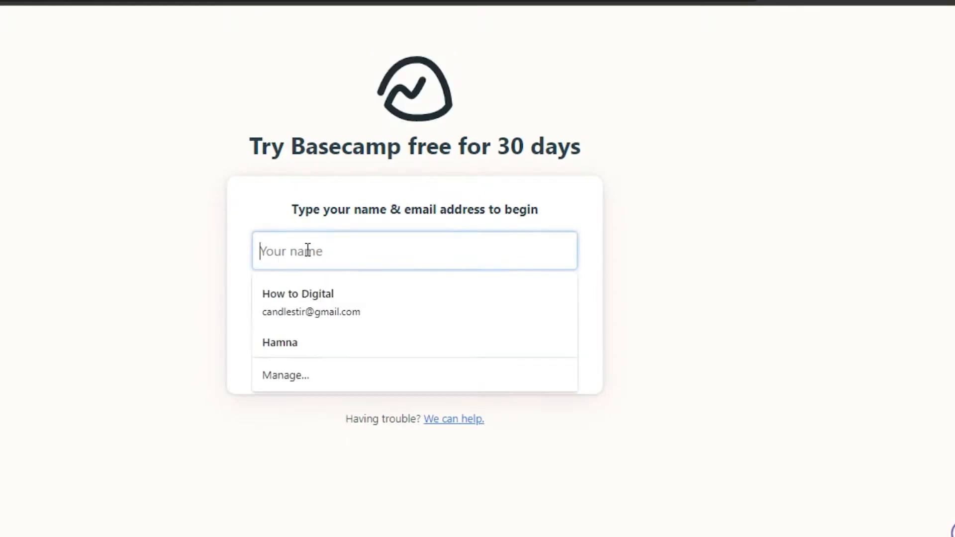
{"action": "left_click", "coordinate": [209, 309]}
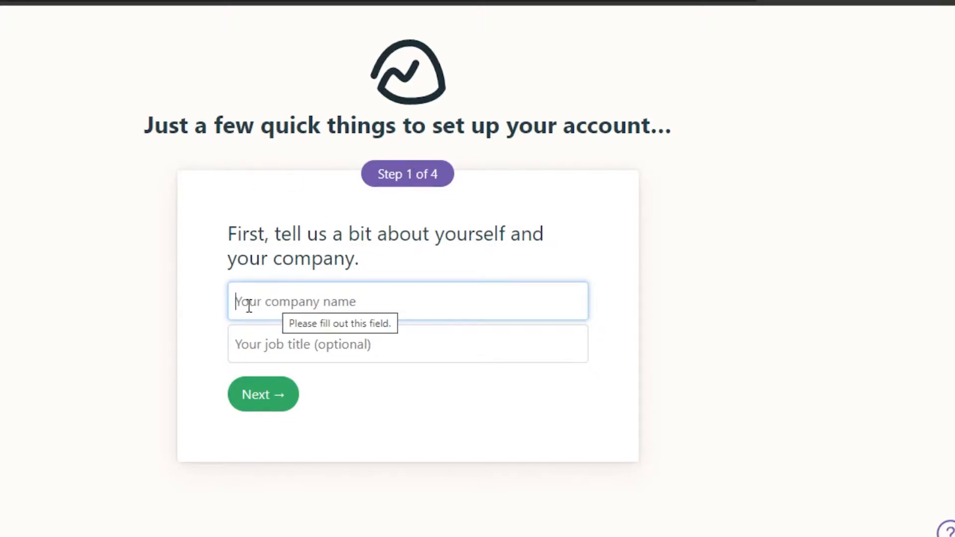
Enter 'How to Global' as the company name and pick the suggested job title.
{"action": "left_click", "coordinate": [332, 305]}
{"action": "type", "text": "Ho"}
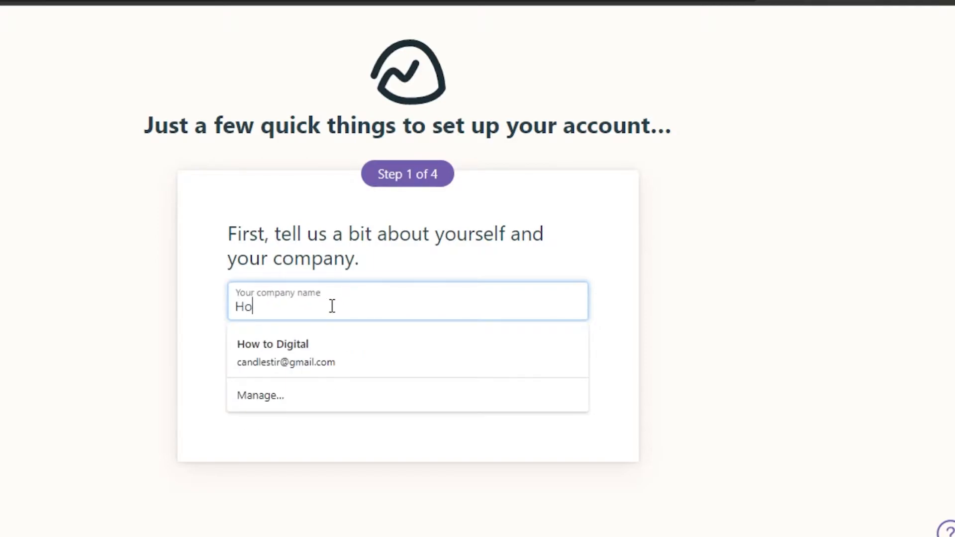
{"action": "type", "text": "w to Global"}
{"action": "left_click", "coordinate": [320, 338]}
{"action": "left_click", "coordinate": [288, 391]}
{"action": "left_click", "coordinate": [271, 404]}
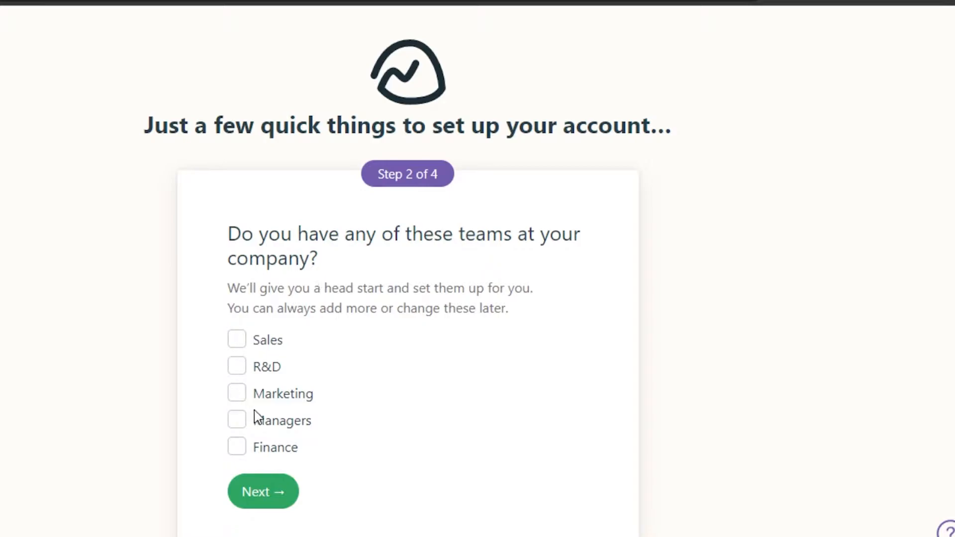
Add Marketing and Managers teams and move on to the projects step.
{"action": "left_click", "coordinate": [244, 396]}
{"action": "left_click", "coordinate": [238, 422]}
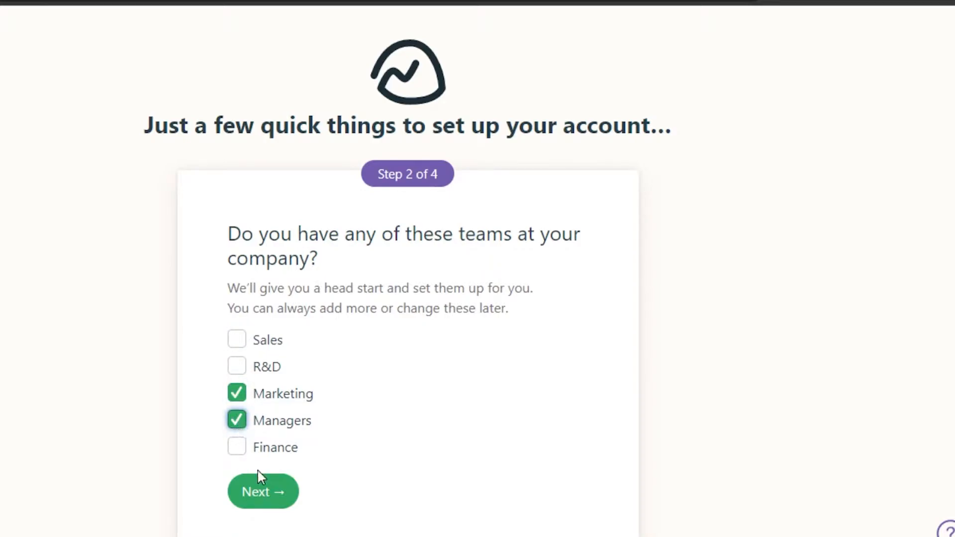
{"action": "left_click", "coordinate": [266, 494]}
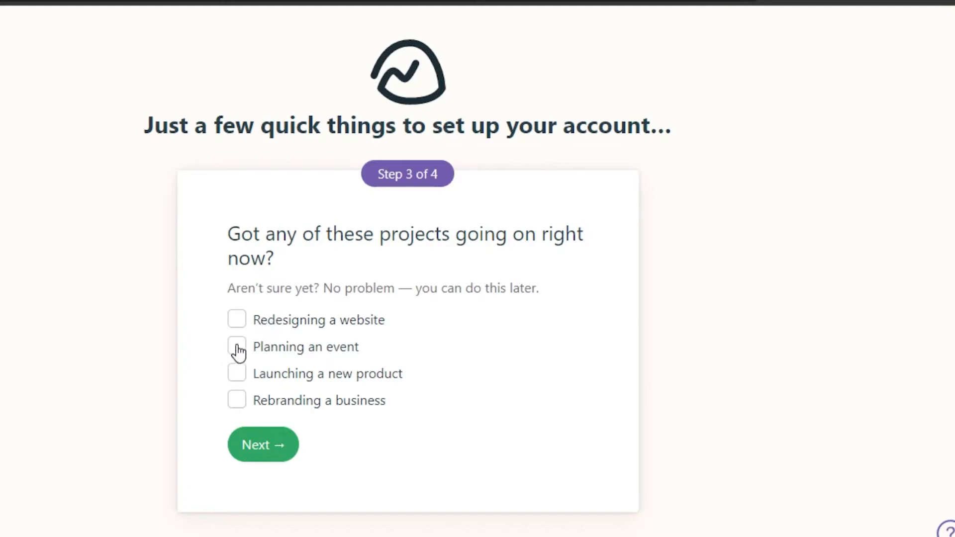
Mark 'Launching a new product' as the current project, with product name 'Software'.
{"action": "left_click", "coordinate": [239, 321]}
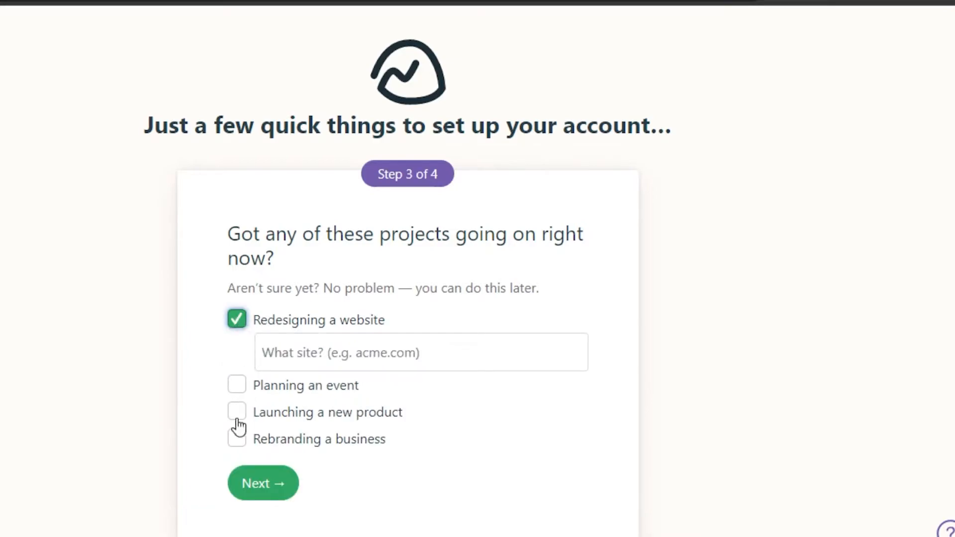
{"action": "left_click", "coordinate": [237, 320]}
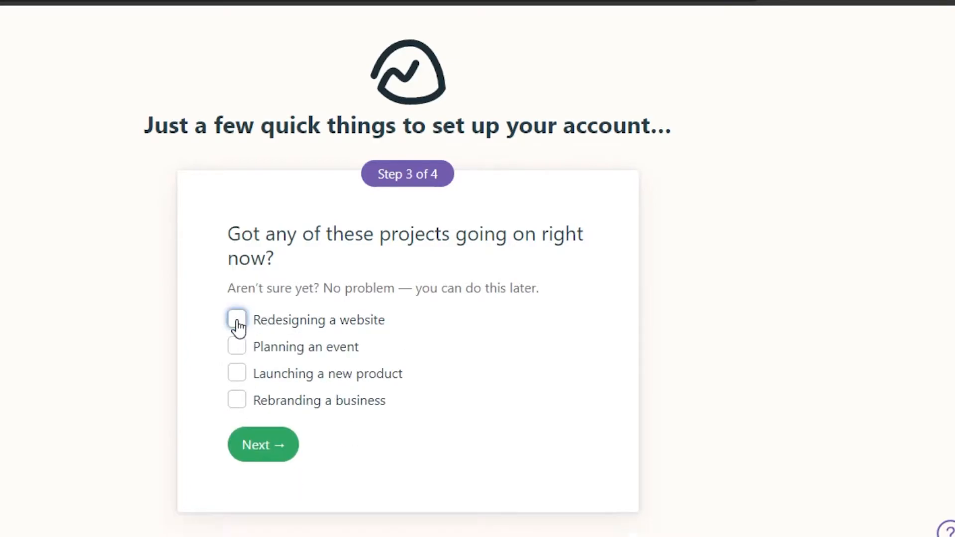
{"action": "left_click", "coordinate": [236, 374]}
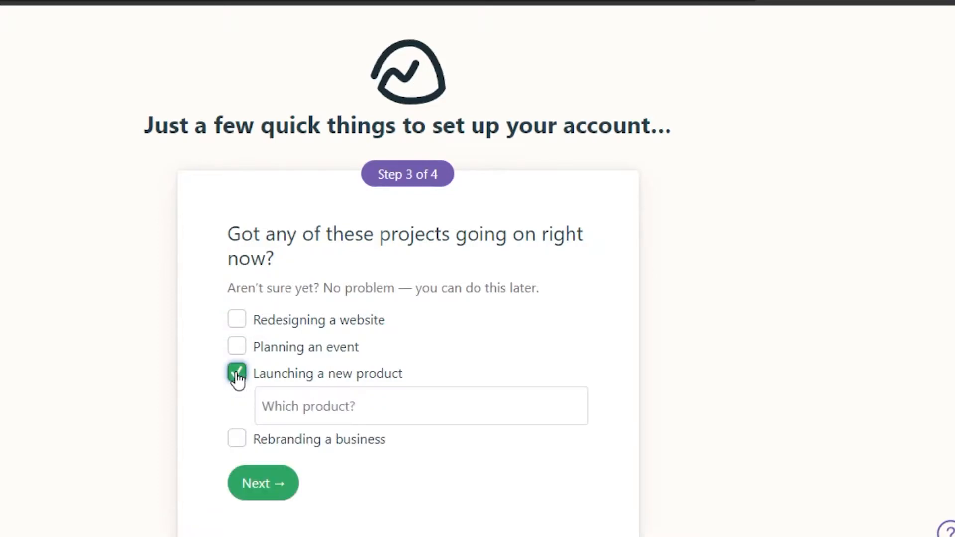
{"action": "left_click", "coordinate": [307, 404]}
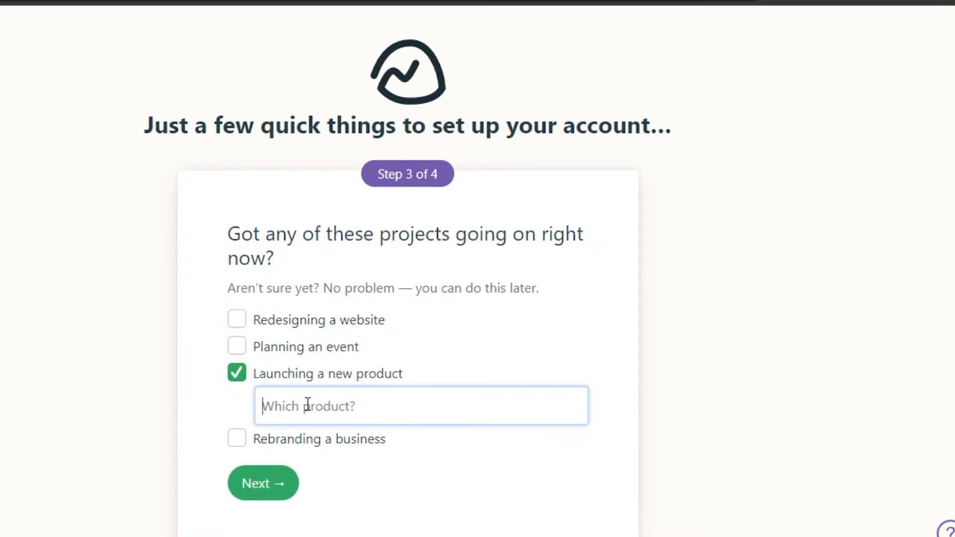
{"action": "type", "text": "So"}
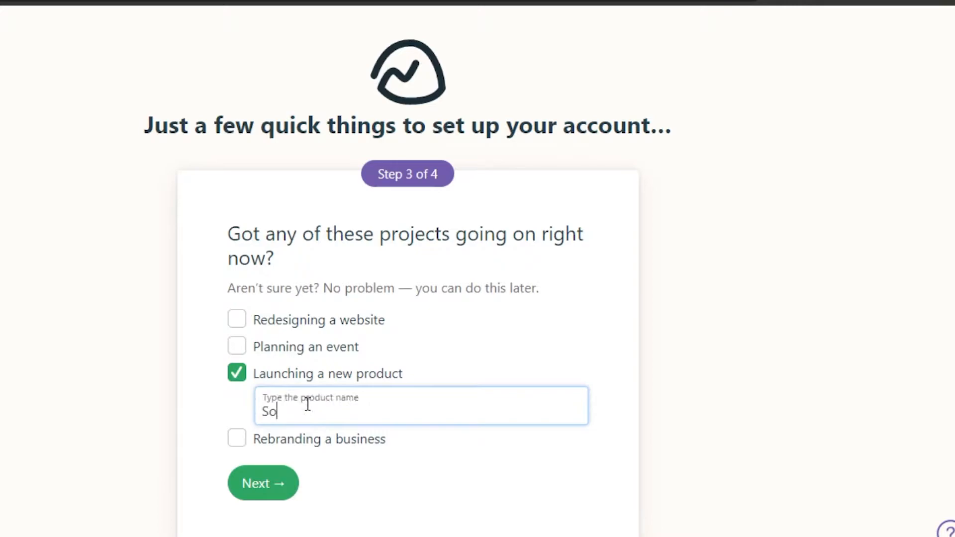
{"action": "type", "text": "fitware"}
{"action": "left_click", "coordinate": [263, 490]}
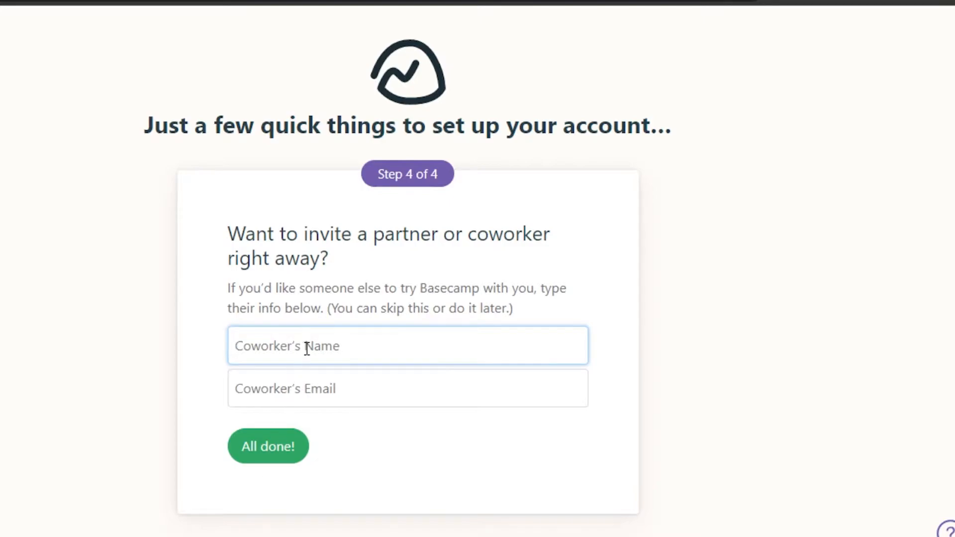
Invite a coworker with their name and e-mail address and finish the account setup.
{"action": "type", "text": "Candle"}
{"action": "key", "text": "Tab"}
{"action": "left_click", "coordinate": [267, 447]}
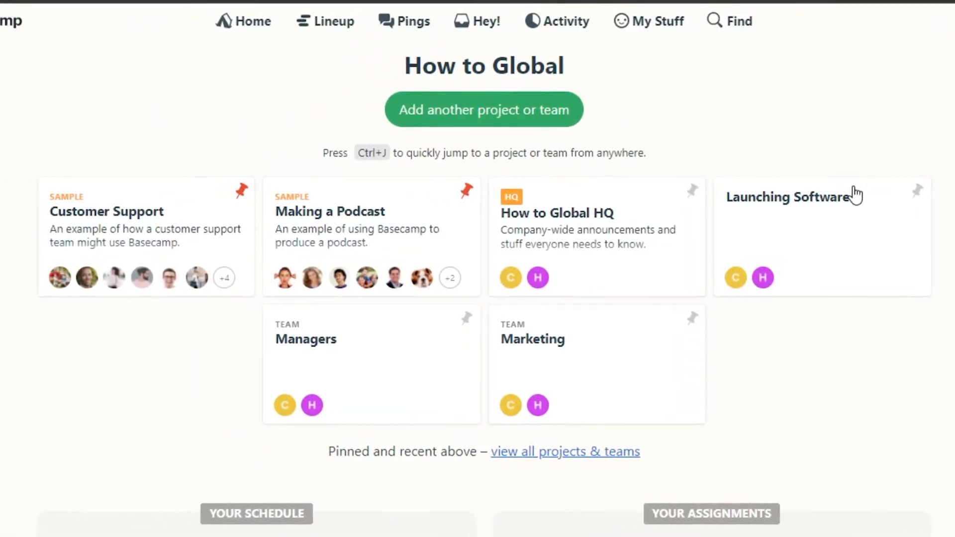
{"action": "scroll", "coordinate": [855, 195], "scroll_direction": "down", "scroll_amount": 8}
{"action": "scroll", "coordinate": [855, 195], "scroll_direction": "up", "scroll_amount": 8}
{"action": "mouse_move", "coordinate": [321, 417]}
{"action": "scroll", "coordinate": [477, 286], "scroll_direction": "down", "scroll_amount": 4}
{"action": "scroll", "coordinate": [478, 286], "scroll_direction": "down", "scroll_amount": 4}
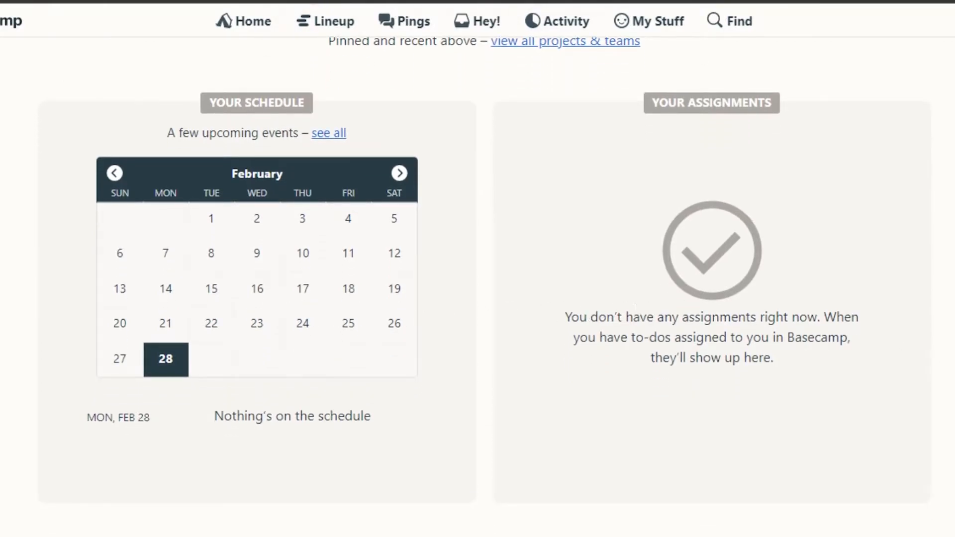
{"action": "scroll", "coordinate": [478, 269], "scroll_direction": "up", "scroll_amount": 8}
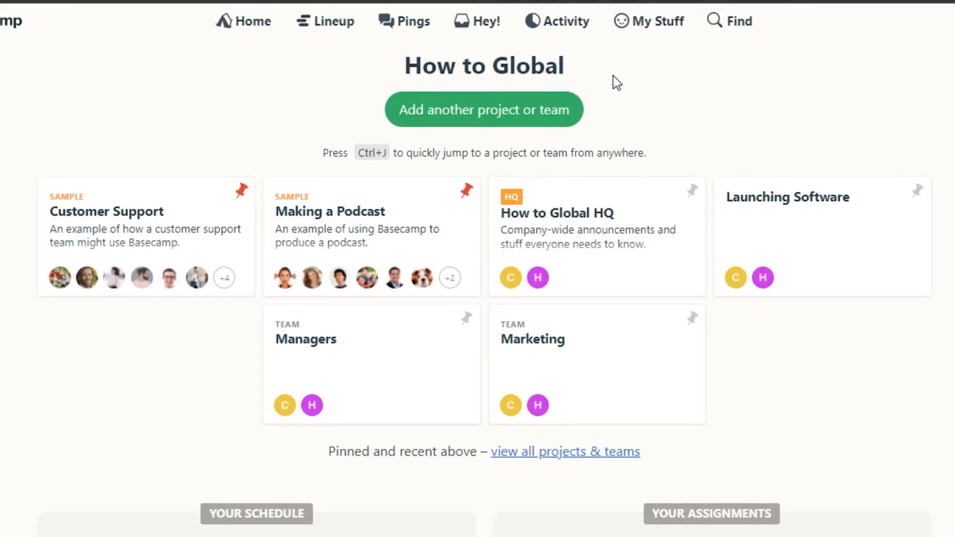
Make a project named 'Tutorial Videos' with the description 'description....'.
{"action": "left_click", "coordinate": [542, 123]}
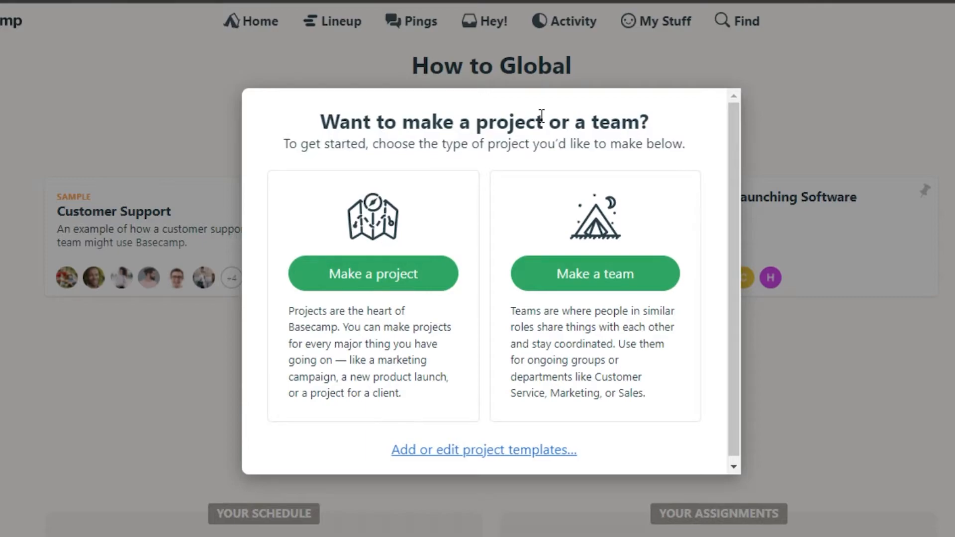
{"action": "left_click", "coordinate": [393, 275]}
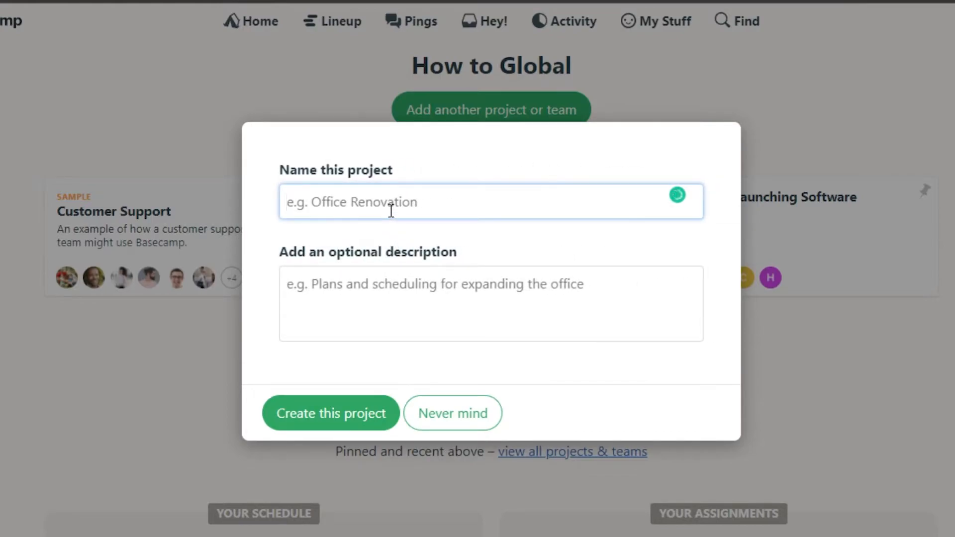
{"action": "type", "text": "T"}
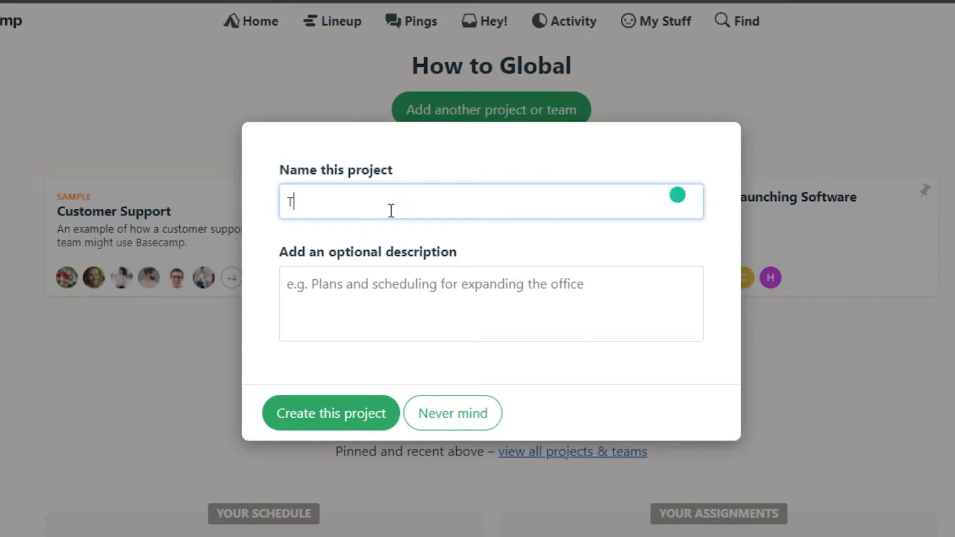
{"action": "type", "text": "utorial Videos"}
{"action": "left_click", "coordinate": [326, 275]}
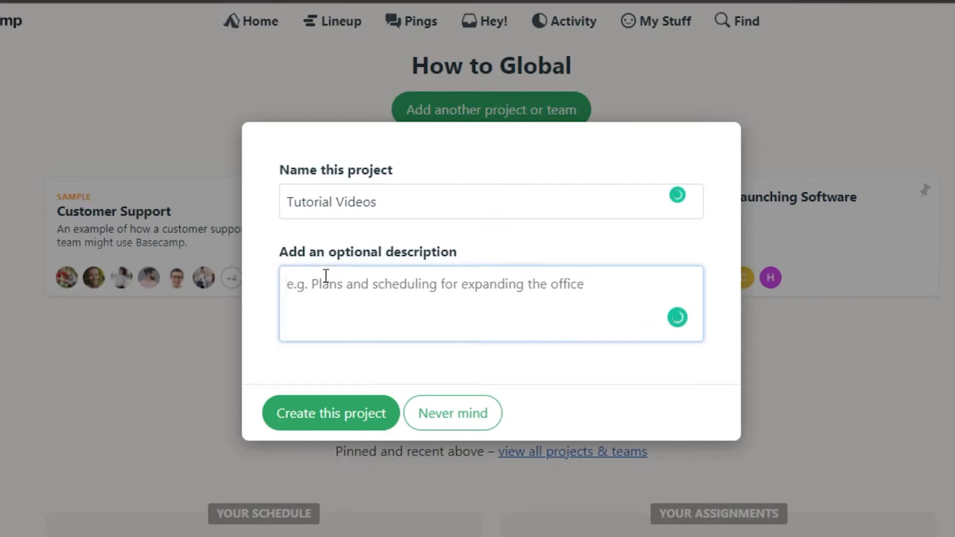
{"action": "type", "text": "descrip"}
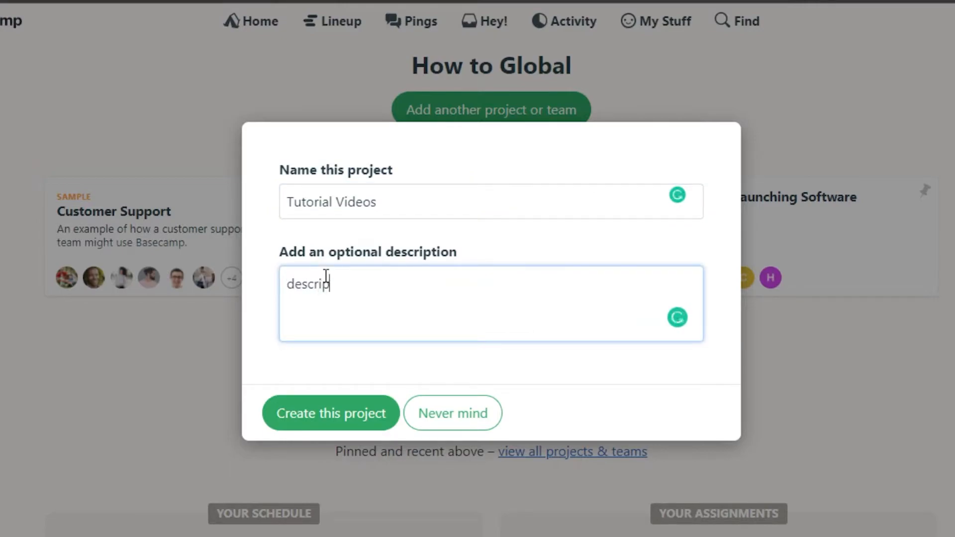
{"action": "type", "text": "tion...."}
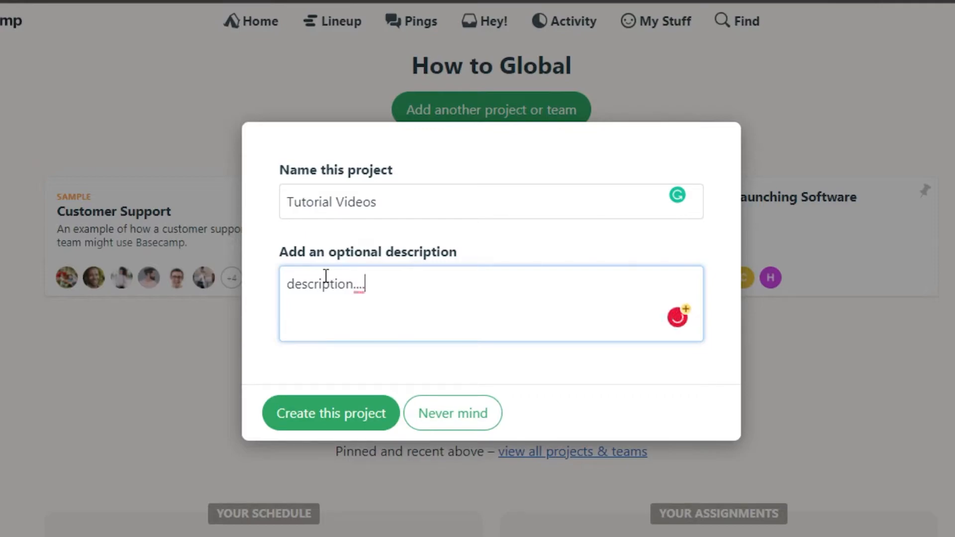
{"action": "left_click", "coordinate": [348, 423]}
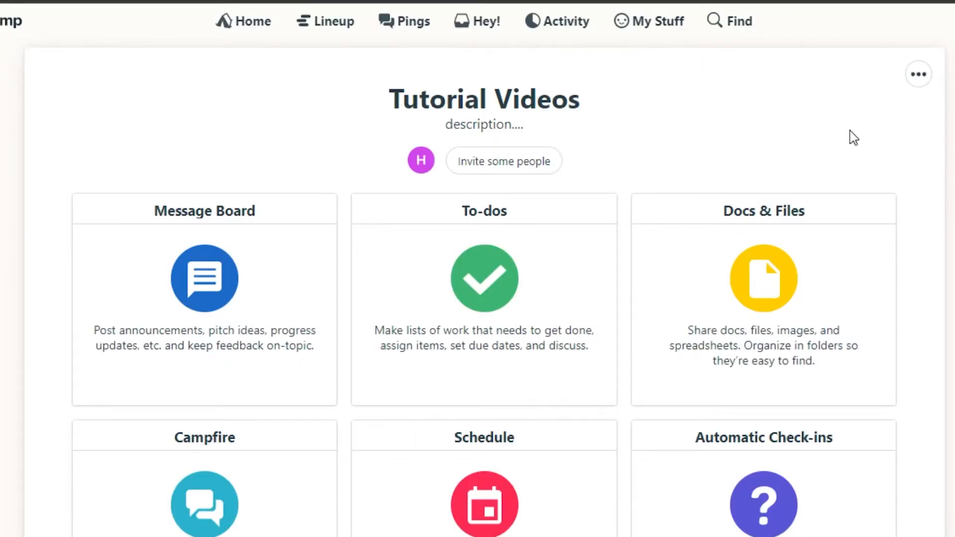
Review the Tutorial Videos tool cards and open the To-dos tool.
{"action": "scroll", "coordinate": [478, 299], "scroll_direction": "down", "scroll_amount": 5}
{"action": "scroll", "coordinate": [477, 298], "scroll_direction": "up", "scroll_amount": 5}
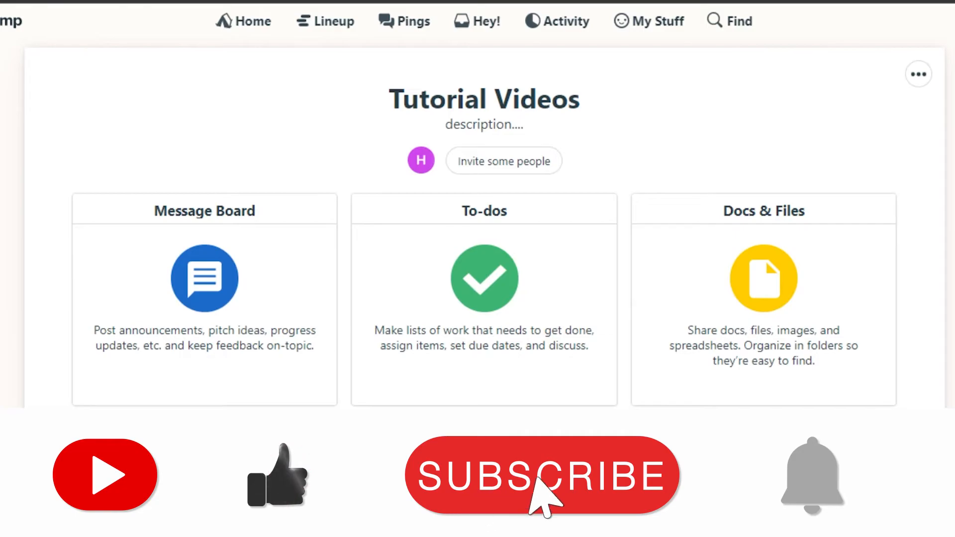
{"action": "scroll", "coordinate": [323, 310], "scroll_direction": "down", "scroll_amount": 4}
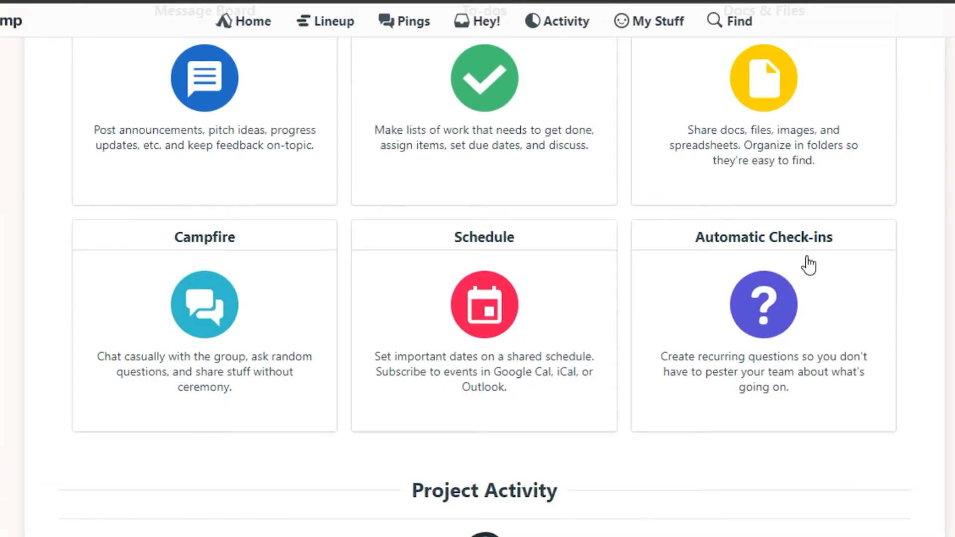
{"action": "scroll", "coordinate": [437, 217], "scroll_direction": "up", "scroll_amount": 3}
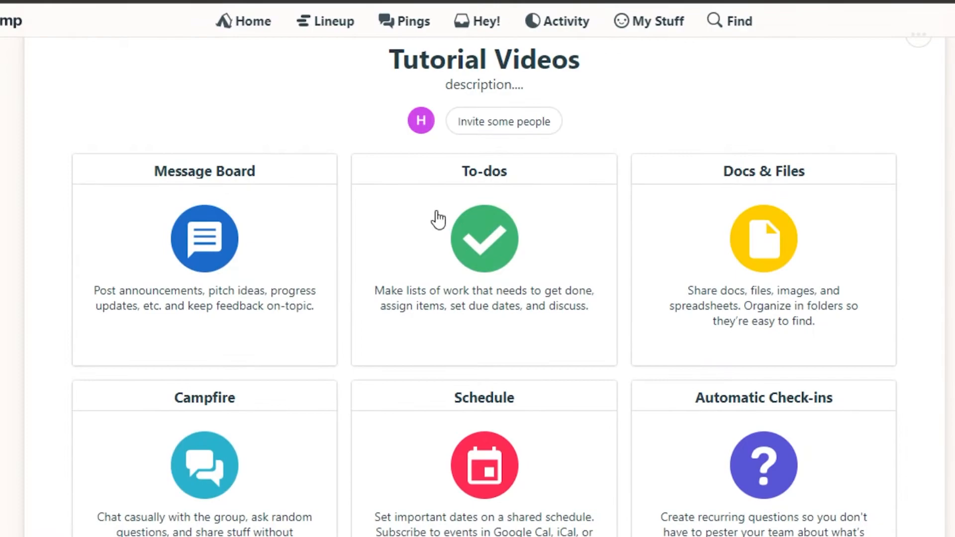
{"action": "left_click", "coordinate": [435, 232]}
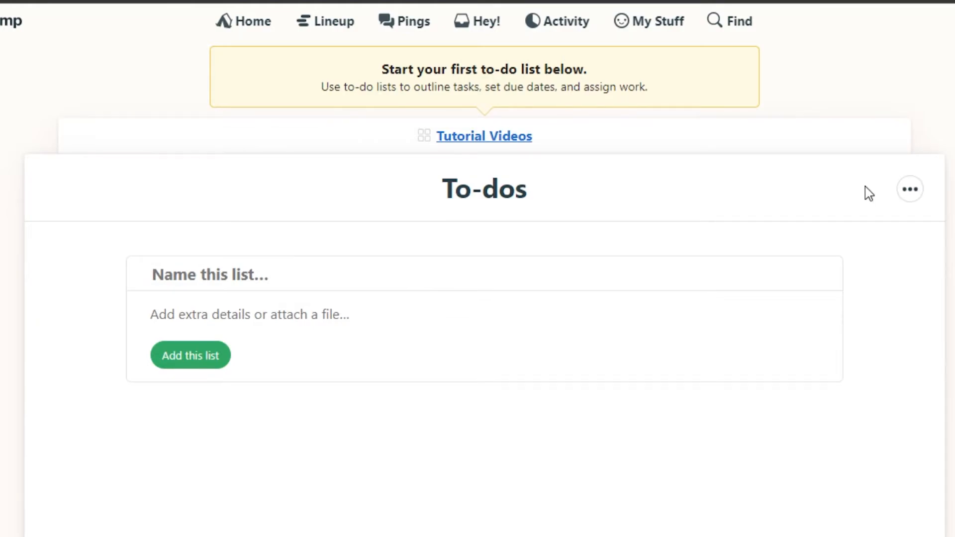
Create a to-do list named 'Content'.
{"action": "scroll", "coordinate": [478, 209], "scroll_direction": "down", "scroll_amount": 1}
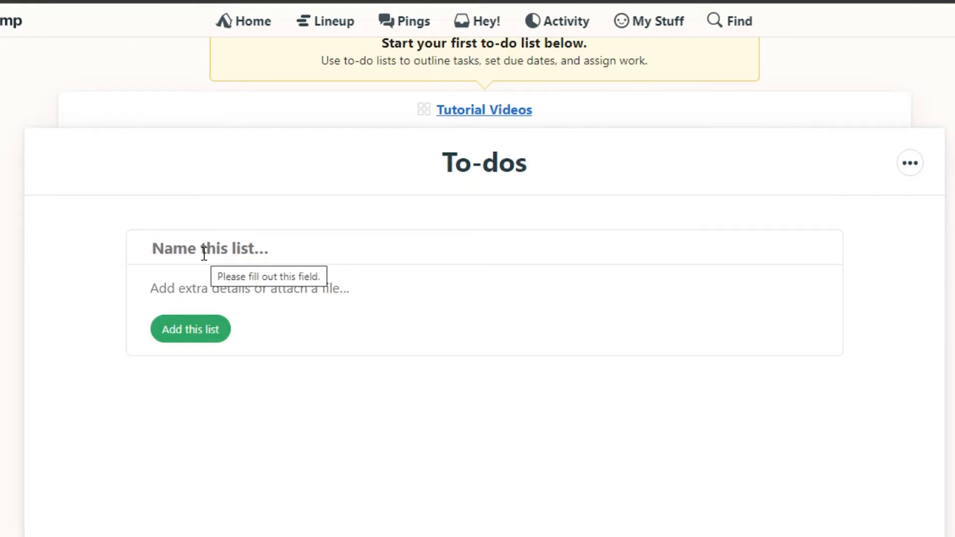
{"action": "type", "text": "S"}
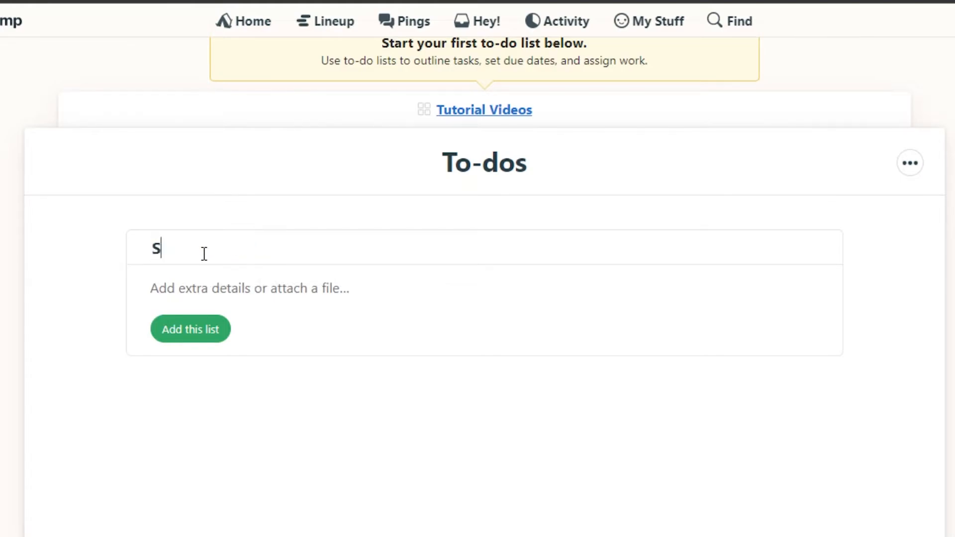
{"action": "key", "text": "BackSpace"}
{"action": "type", "text": "Content"}
{"action": "left_click", "coordinate": [202, 329]}
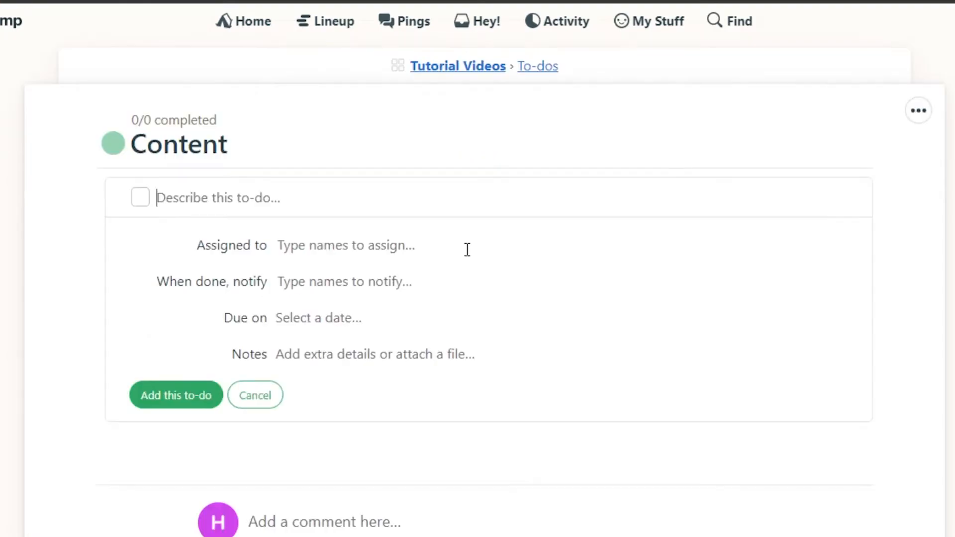
Add a 'Creating Videos' to-do to the Content list.
{"action": "scroll", "coordinate": [933, 288], "scroll_direction": "down", "scroll_amount": 3}
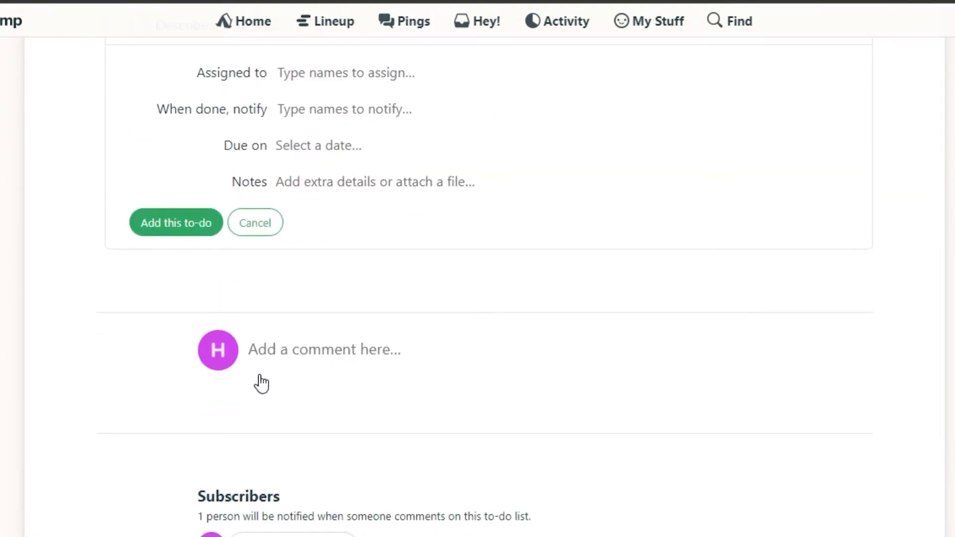
{"action": "scroll", "coordinate": [261, 383], "scroll_direction": "up", "scroll_amount": 3}
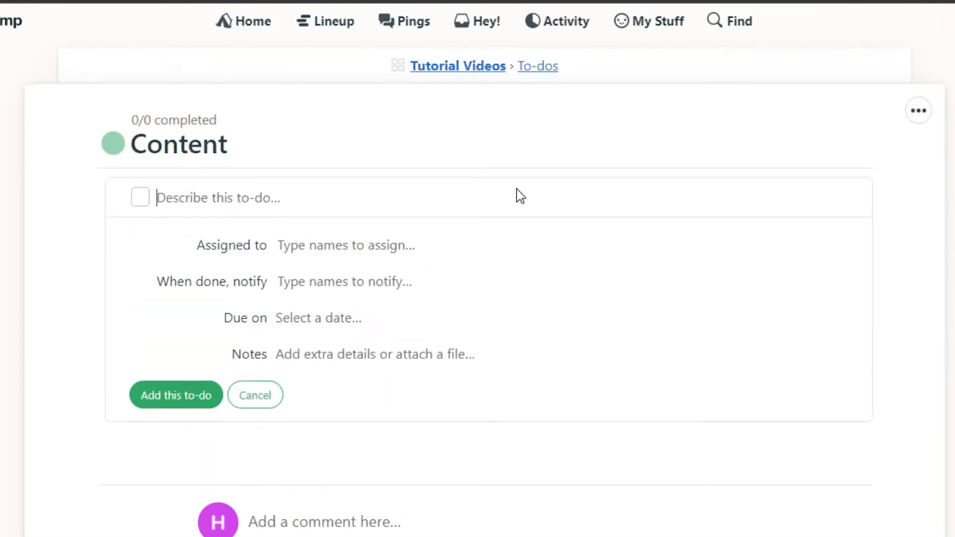
{"action": "left_click", "coordinate": [189, 191]}
{"action": "type", "text": "Creating Videos"}
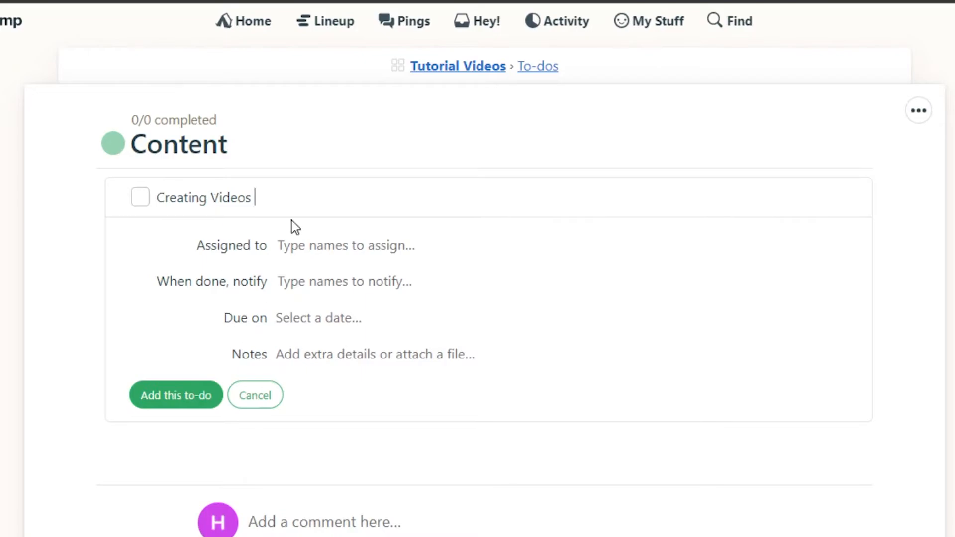
{"action": "key", "text": "Return"}
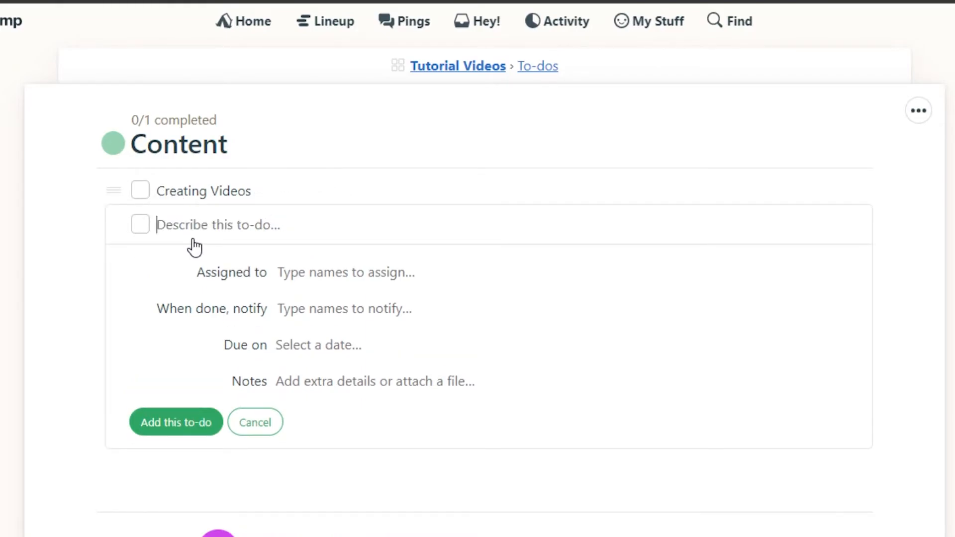
Open the Creating Videos to-do page and view its ••• actions panel, then close it.
{"action": "left_click", "coordinate": [227, 193]}
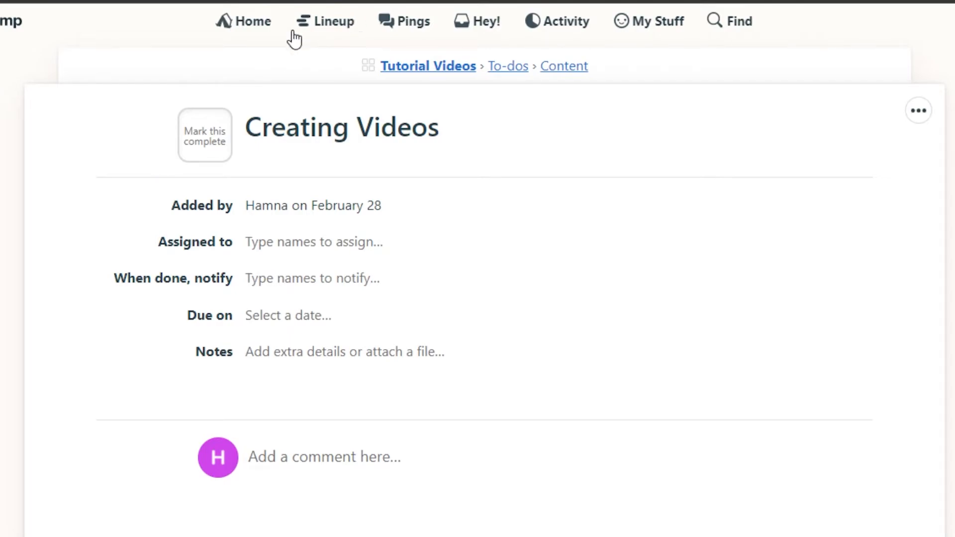
{"action": "scroll", "coordinate": [542, 289], "scroll_direction": "down", "scroll_amount": 5}
{"action": "scroll", "coordinate": [542, 289], "scroll_direction": "up", "scroll_amount": 4}
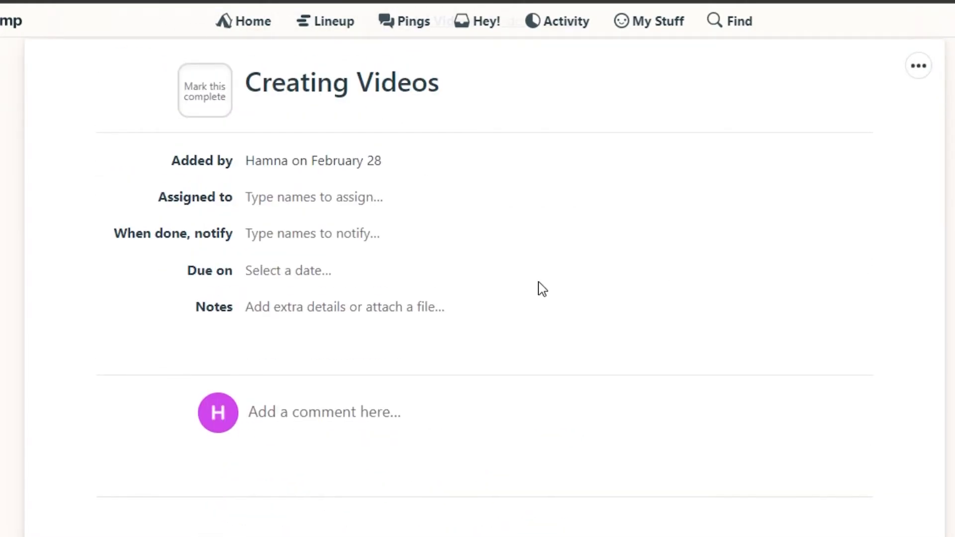
{"action": "scroll", "coordinate": [921, 132], "scroll_direction": "up", "scroll_amount": 1}
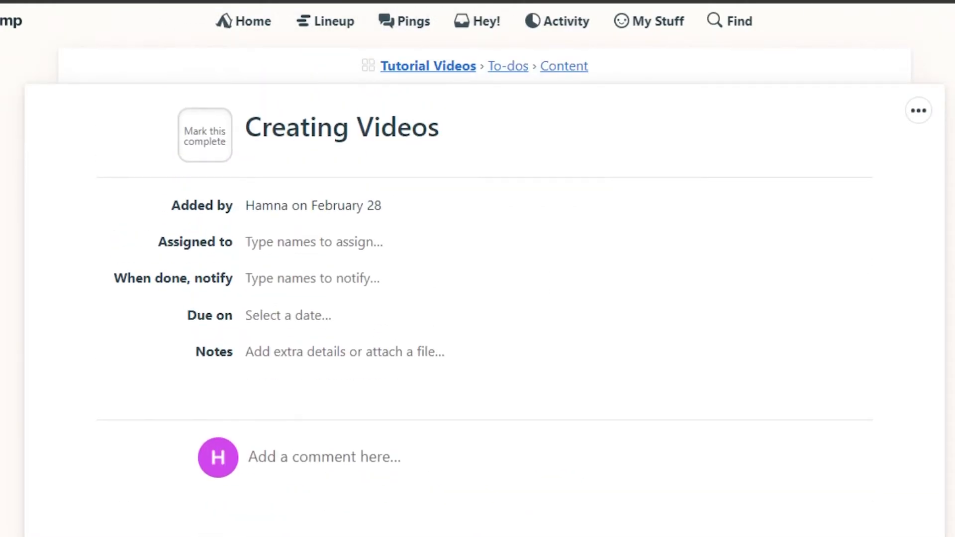
{"action": "left_click", "coordinate": [919, 110]}
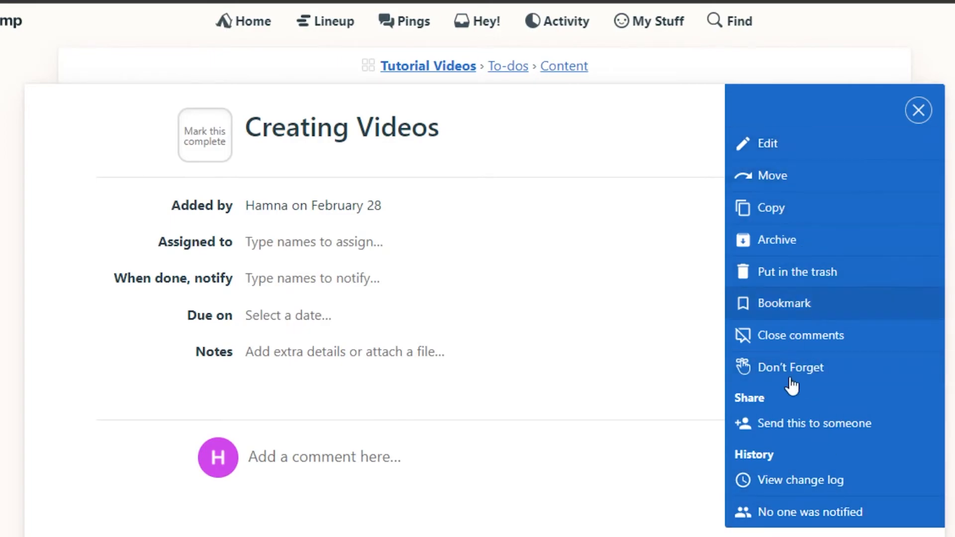
{"action": "left_click", "coordinate": [917, 108]}
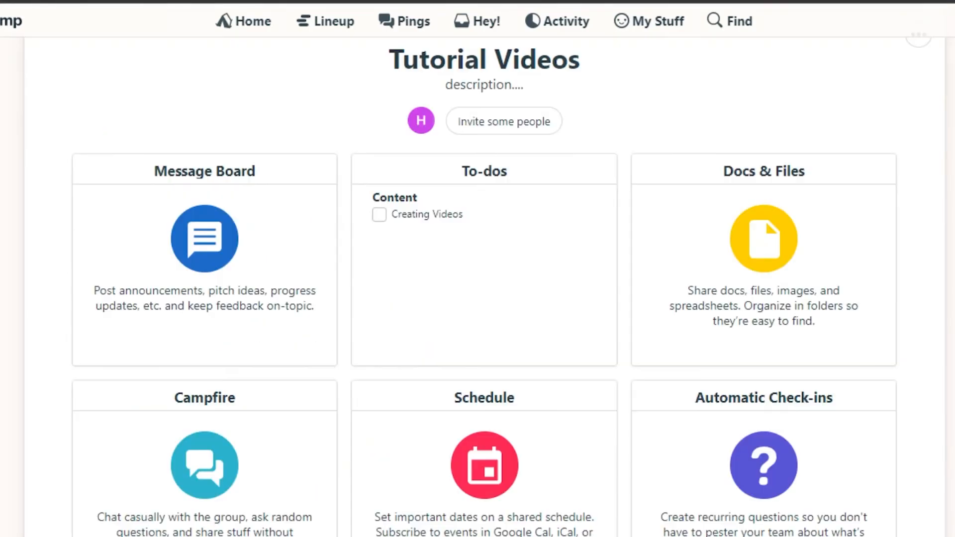
Scroll the Tutorial Videos project page to see Content and Creating Videos on the To-dos card.
{"action": "scroll", "coordinate": [484, 284], "scroll_direction": "down", "scroll_amount": 2}
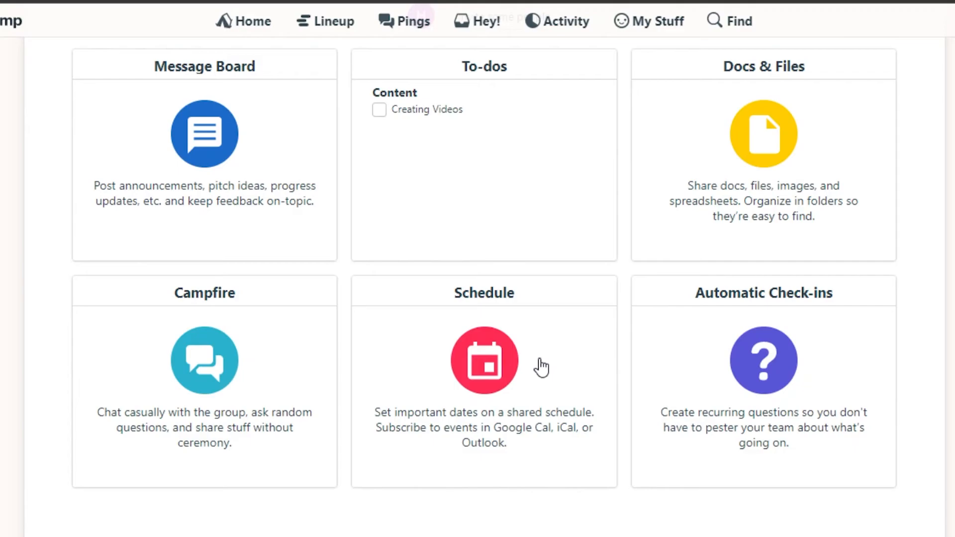
{"action": "scroll", "coordinate": [383, 294], "scroll_direction": "up", "scroll_amount": 3}
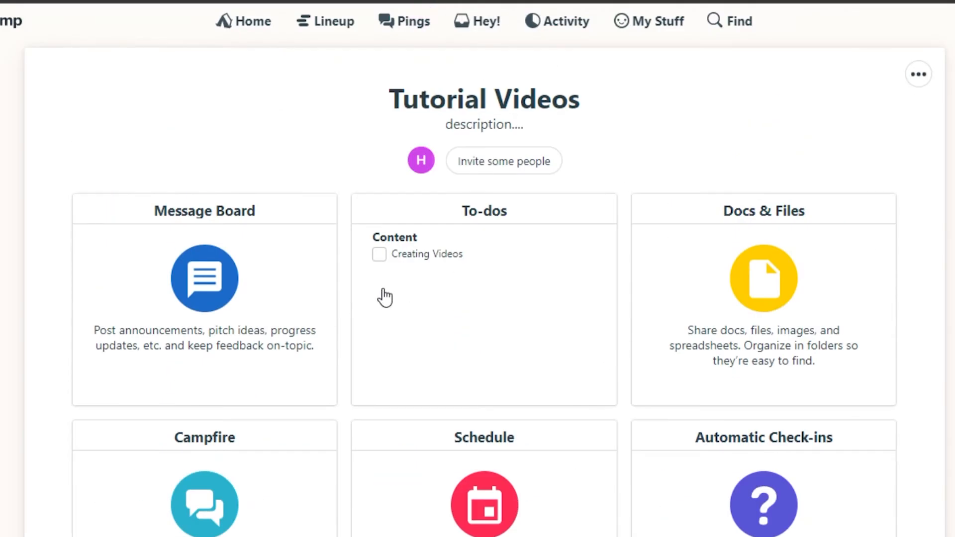
View the Lineup project timeline, then check the empty Hey! notifications inbox.
{"action": "left_click", "coordinate": [326, 24]}
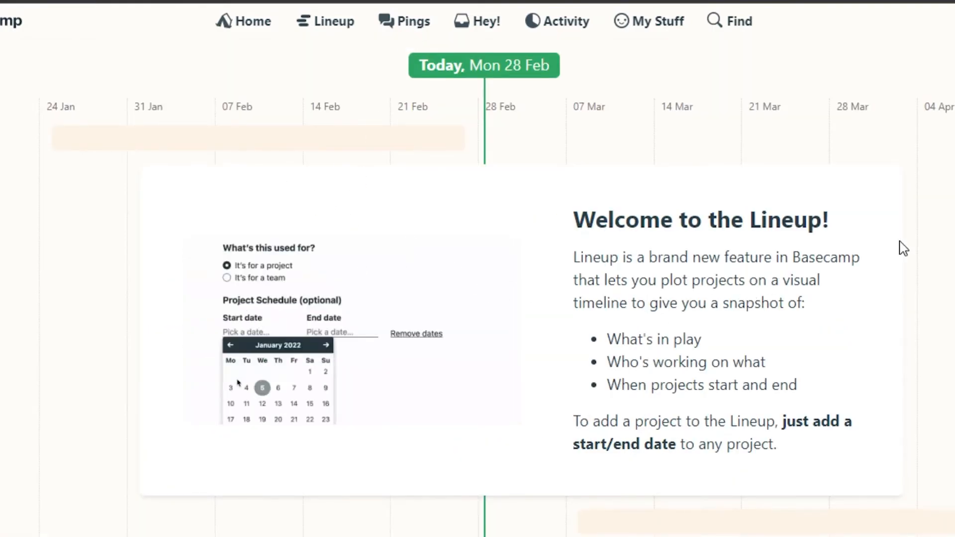
{"action": "scroll", "coordinate": [521, 318], "scroll_direction": "down", "scroll_amount": 2}
{"action": "scroll", "coordinate": [522, 319], "scroll_direction": "up", "scroll_amount": 2}
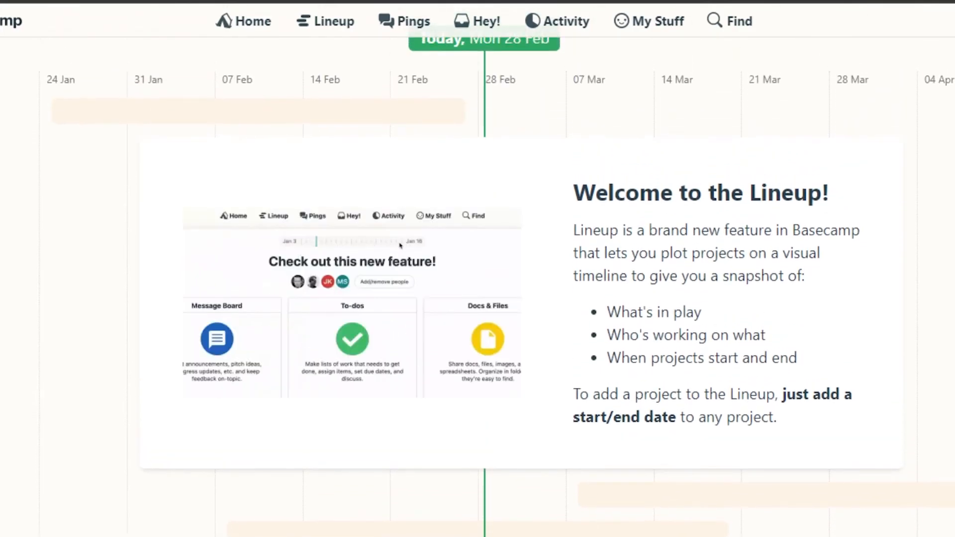
{"action": "scroll", "coordinate": [478, 281], "scroll_direction": "up", "scroll_amount": 1}
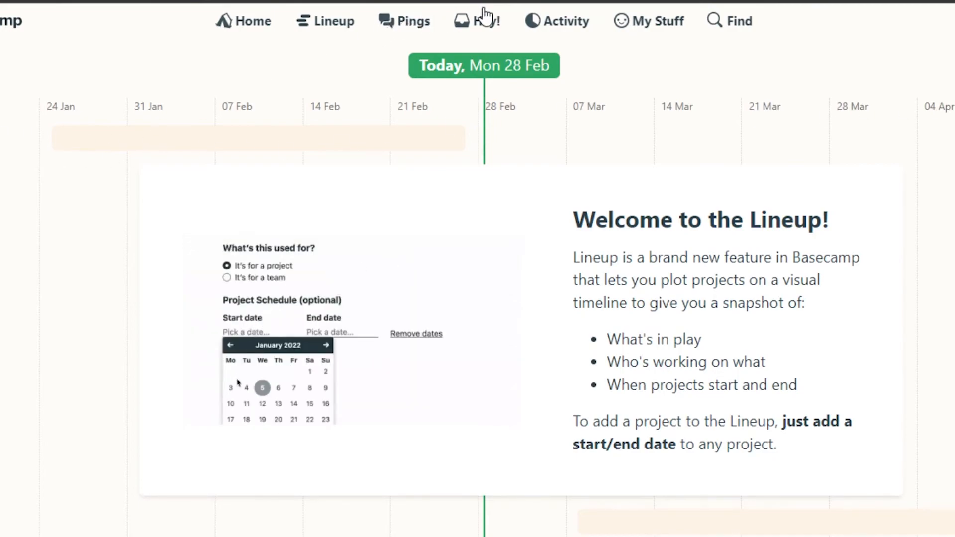
{"action": "left_click", "coordinate": [463, 30]}
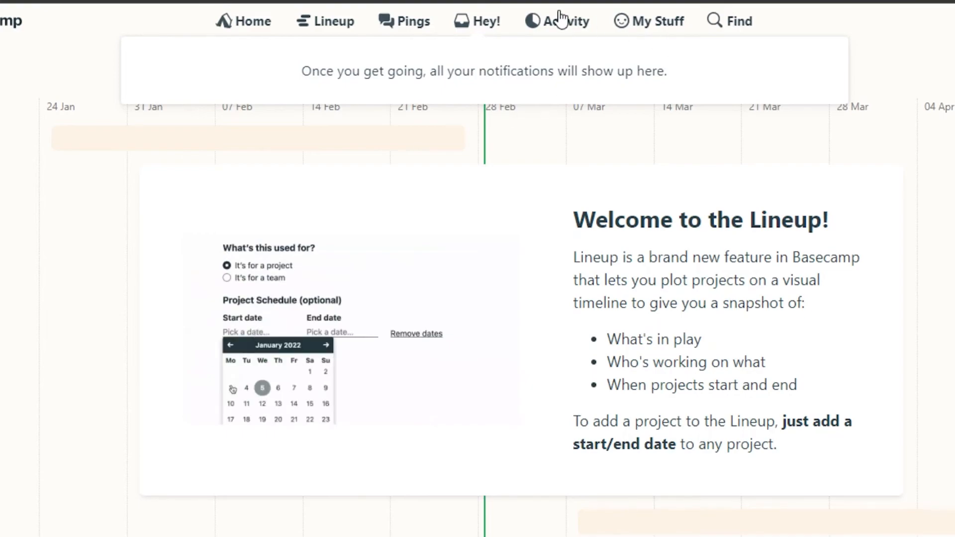
View Latest Activity, glance at My Stuff, and find Creating Videos added to Content.
{"action": "left_click", "coordinate": [544, 25]}
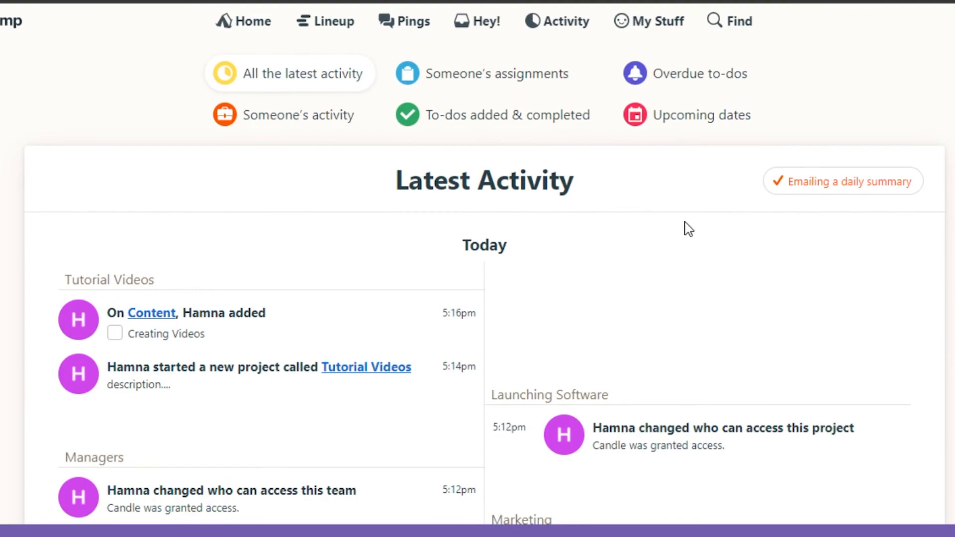
{"action": "left_click", "coordinate": [628, 30]}
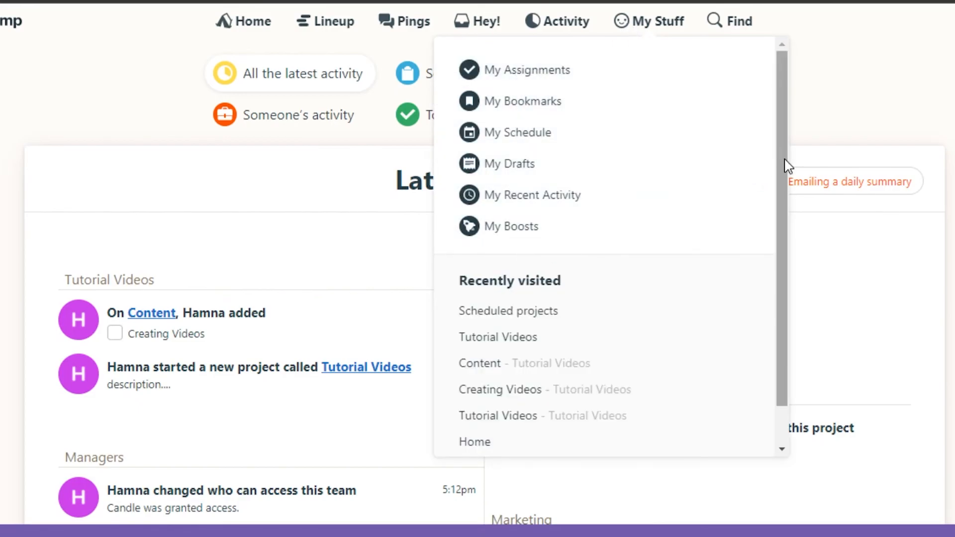
{"action": "scroll", "coordinate": [779, 291], "scroll_direction": "down", "scroll_amount": 1}
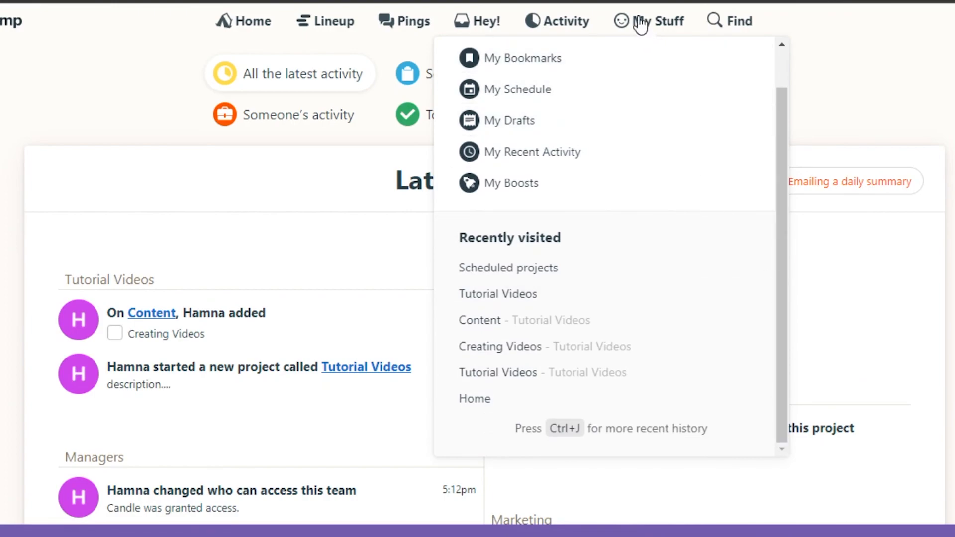
{"action": "left_click", "coordinate": [952, 103]}
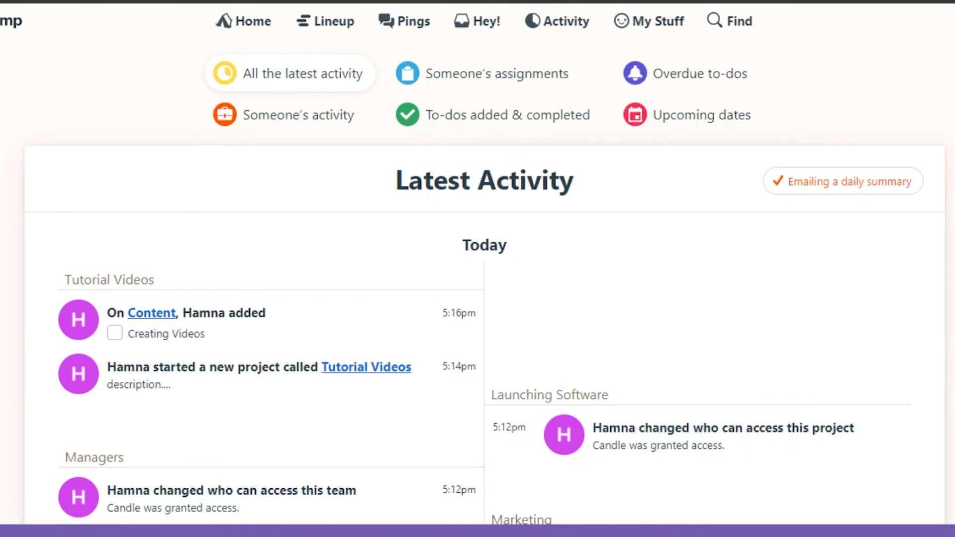
{"action": "scroll", "coordinate": [953, 103], "scroll_direction": "down", "scroll_amount": 8}
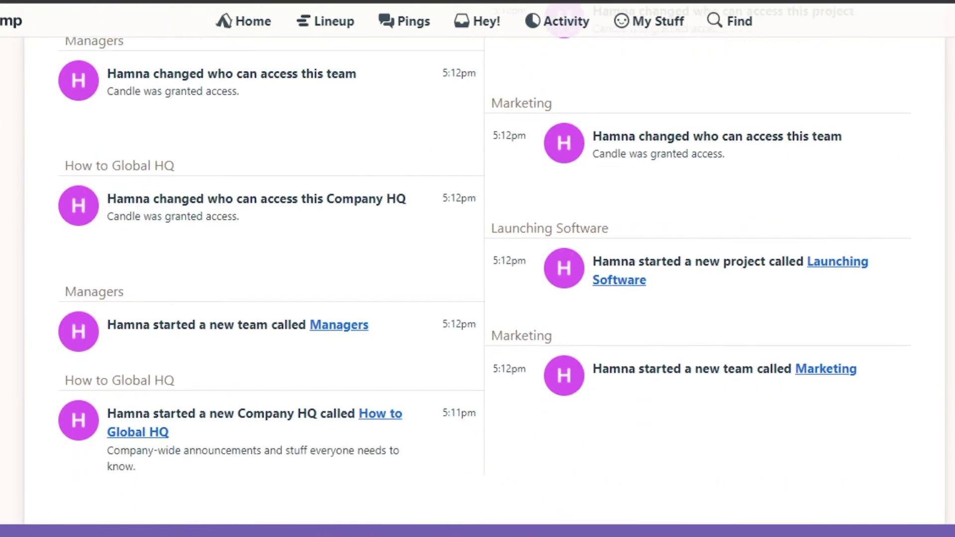
{"action": "scroll", "coordinate": [485, 279], "scroll_direction": "up", "scroll_amount": 8}
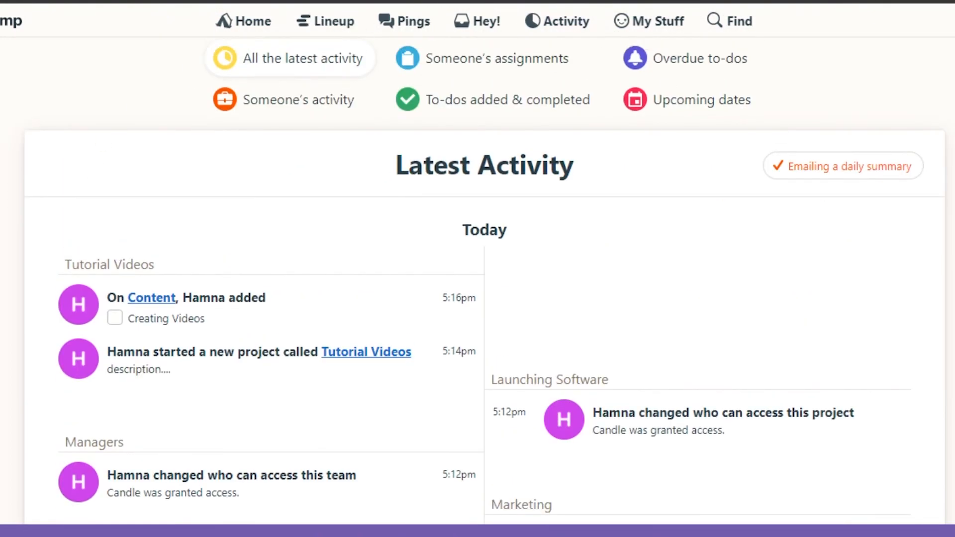
{"action": "scroll", "coordinate": [485, 279], "scroll_direction": "up", "scroll_amount": 1}
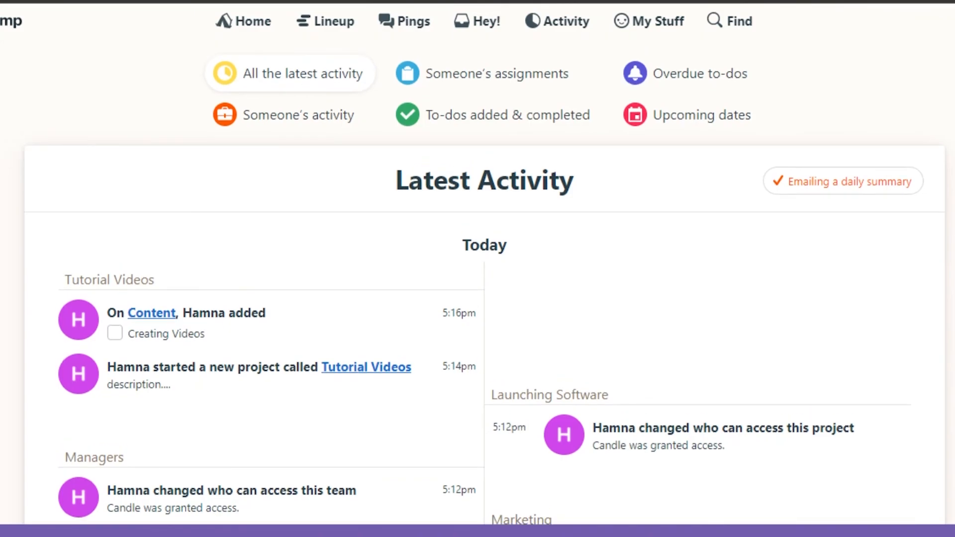
Go back to the How to Global home and browse the cards, including the new Tutorial Videos project.
{"action": "left_click", "coordinate": [236, 31]}
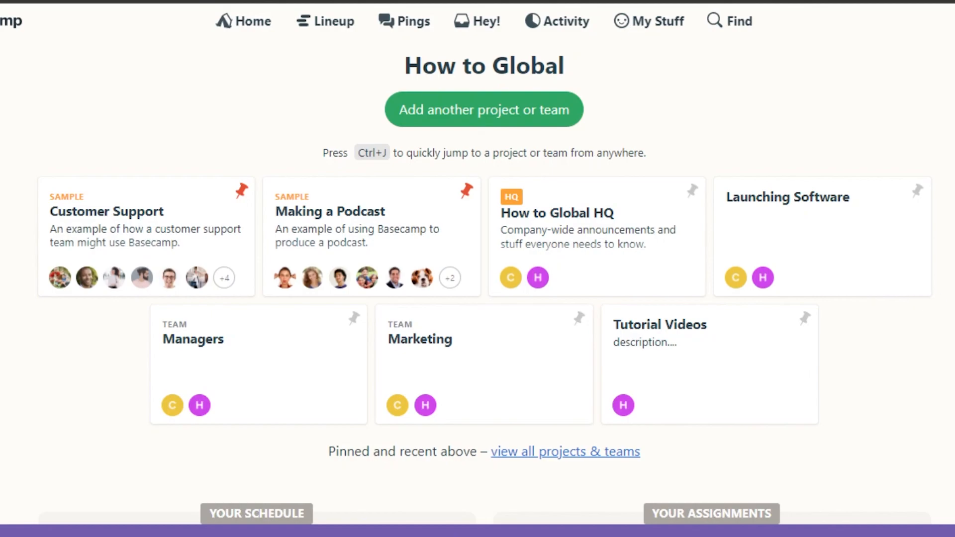
{"action": "scroll", "coordinate": [478, 273], "scroll_direction": "down", "scroll_amount": 5}
{"action": "scroll", "coordinate": [478, 274], "scroll_direction": "up", "scroll_amount": 5}
{"action": "scroll", "coordinate": [478, 274], "scroll_direction": "down", "scroll_amount": 5}
{"action": "scroll", "coordinate": [478, 273], "scroll_direction": "up", "scroll_amount": 5}
{"action": "scroll", "coordinate": [477, 274], "scroll_direction": "down", "scroll_amount": 2}
{"action": "scroll", "coordinate": [727, 103], "scroll_direction": "down", "scroll_amount": 6}
{"action": "scroll", "coordinate": [728, 103], "scroll_direction": "up", "scroll_amount": 8}
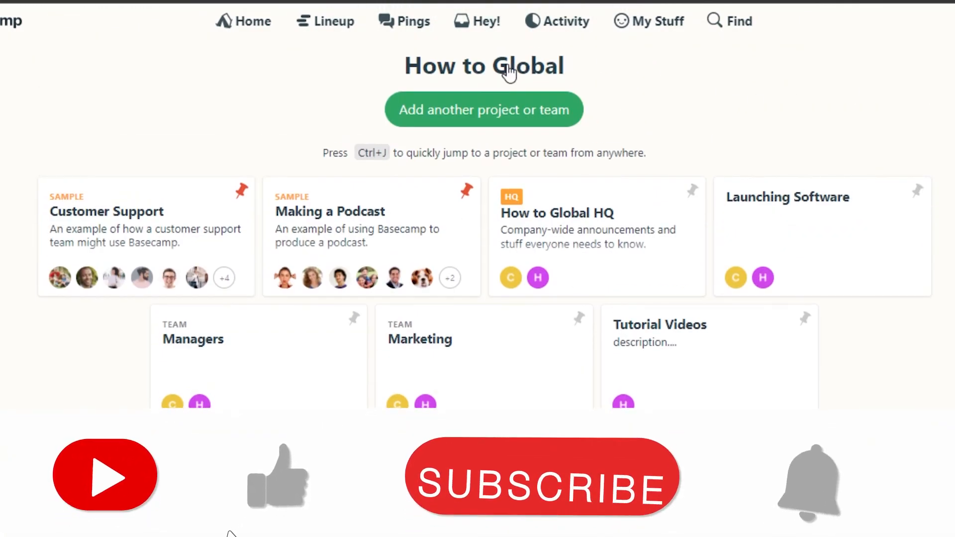
{"action": "scroll", "coordinate": [478, 223], "scroll_direction": "down", "scroll_amount": 8}
{"action": "scroll", "coordinate": [477, 223], "scroll_direction": "up", "scroll_amount": 6}
{"action": "scroll", "coordinate": [478, 224], "scroll_direction": "up", "scroll_amount": 2}
{"action": "scroll", "coordinate": [478, 224], "scroll_direction": "down", "scroll_amount": 7}
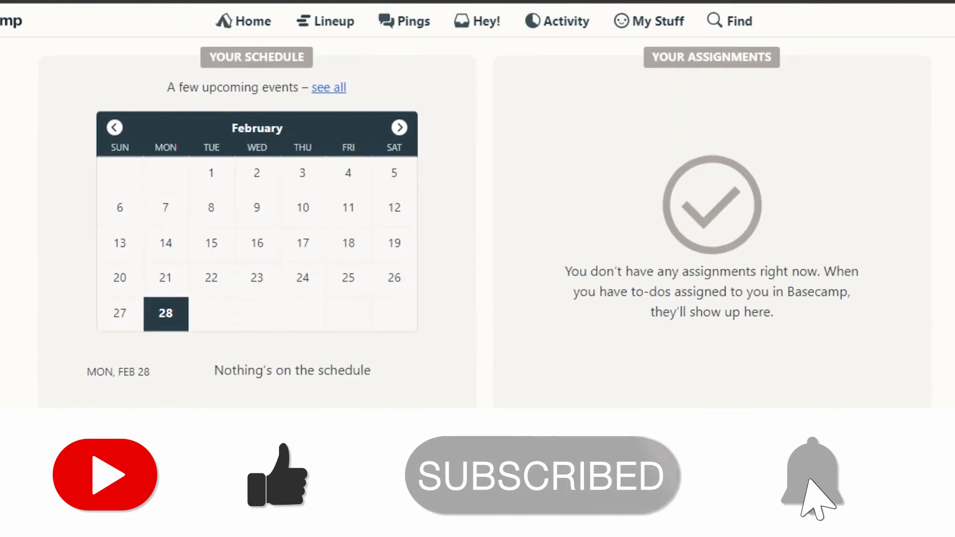
{"action": "scroll", "coordinate": [477, 224], "scroll_direction": "up", "scroll_amount": 6}
{"action": "scroll", "coordinate": [478, 224], "scroll_direction": "up", "scroll_amount": 2}
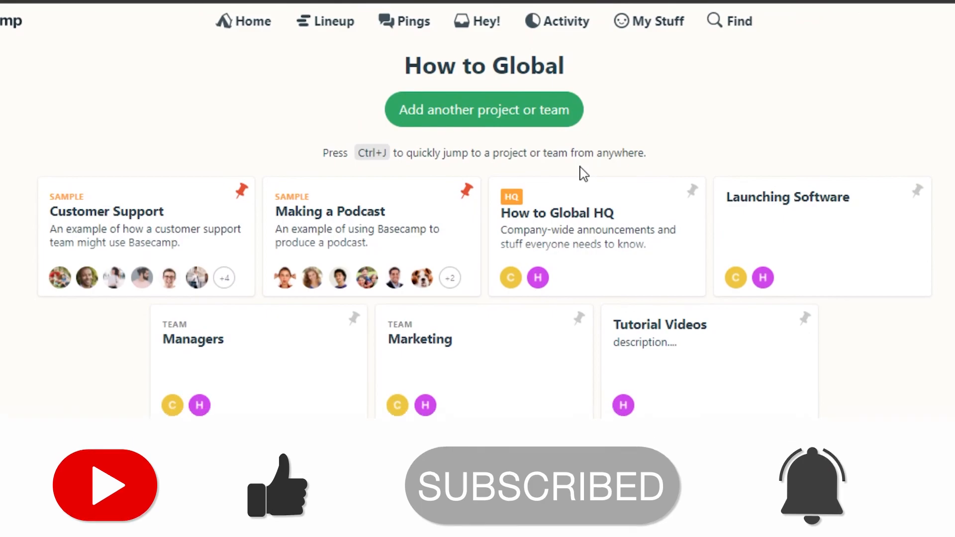